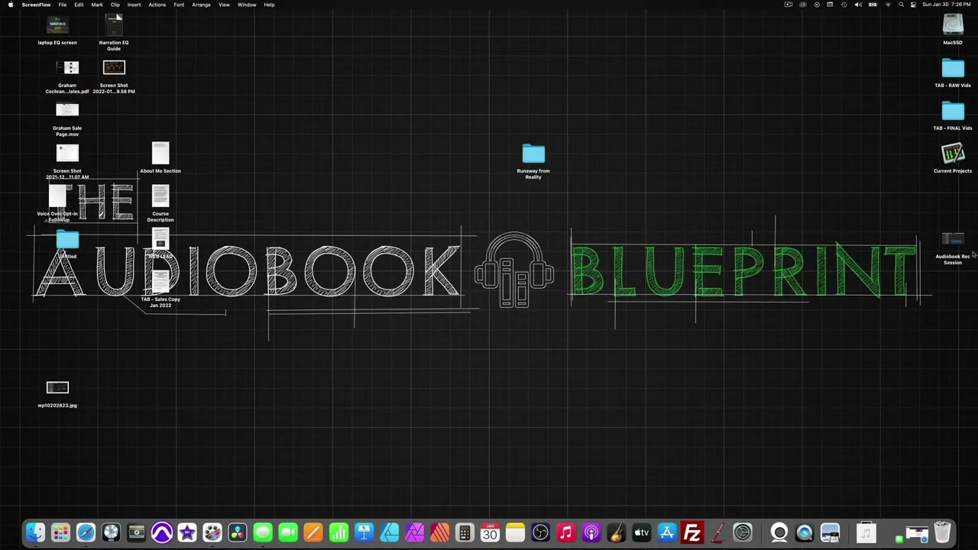
- Open the Runaway from Reality folder and launch 'Runaway from Reality Rec Session' in GarageBand
click(955, 238)
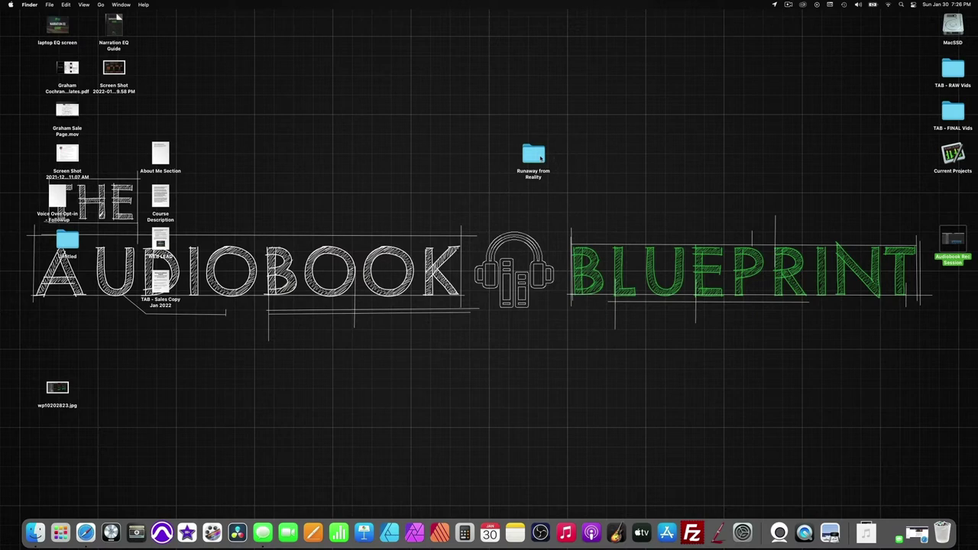
click(540, 158)
double_click(540, 157)
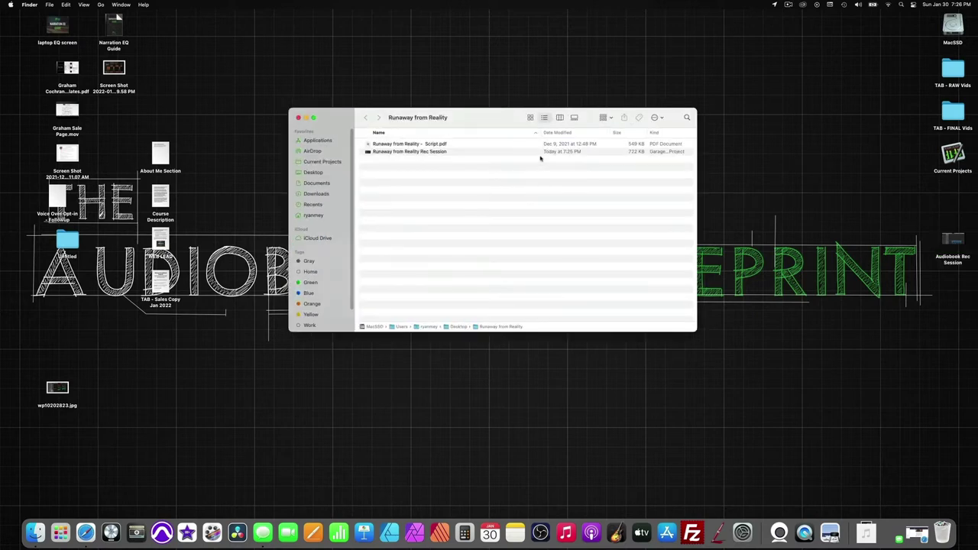
click(451, 145)
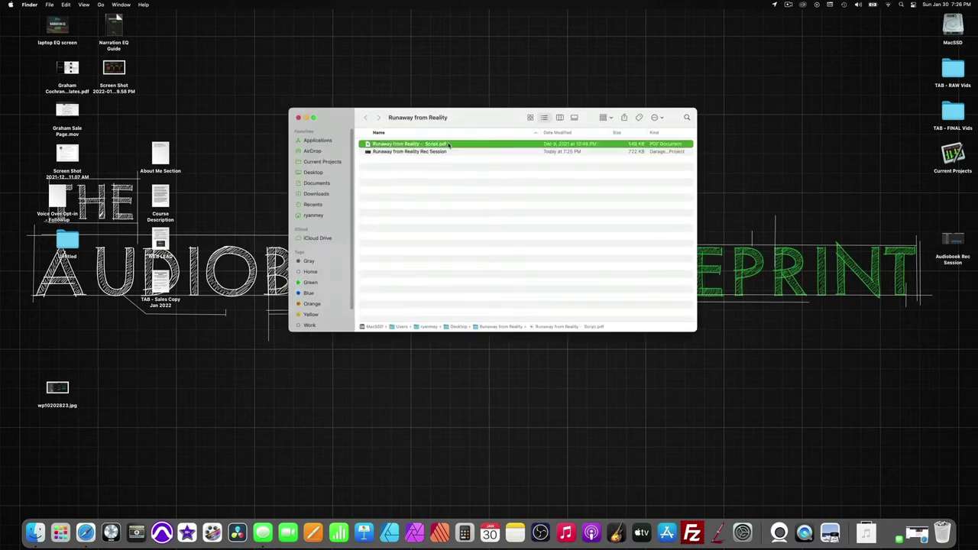
click(431, 153)
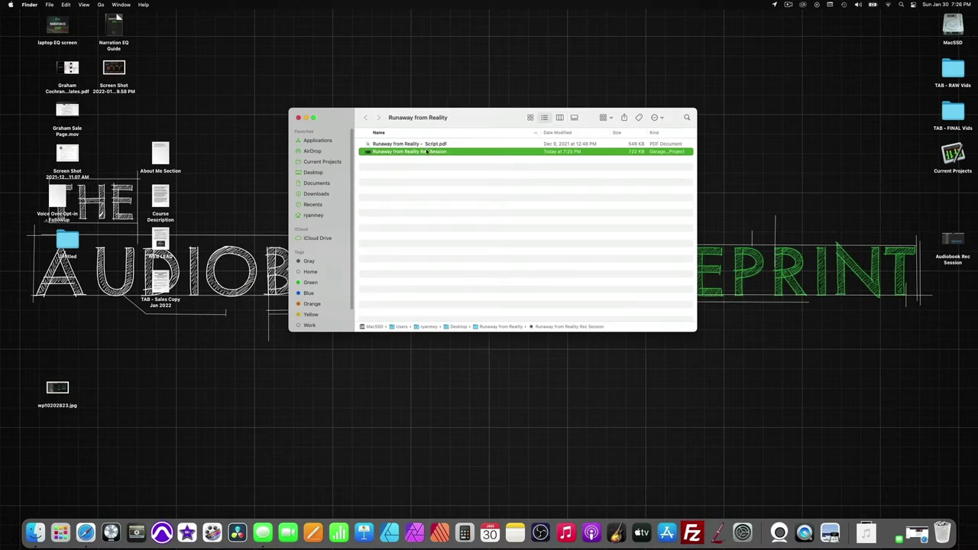
double_click(428, 152)
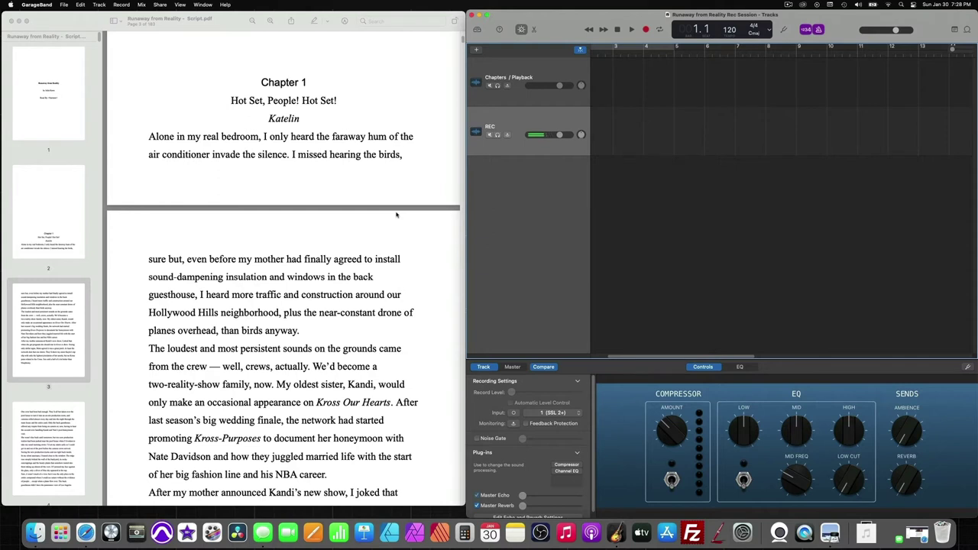
- Record the first narration take on the REC track, stopping around bar 10
key(r)
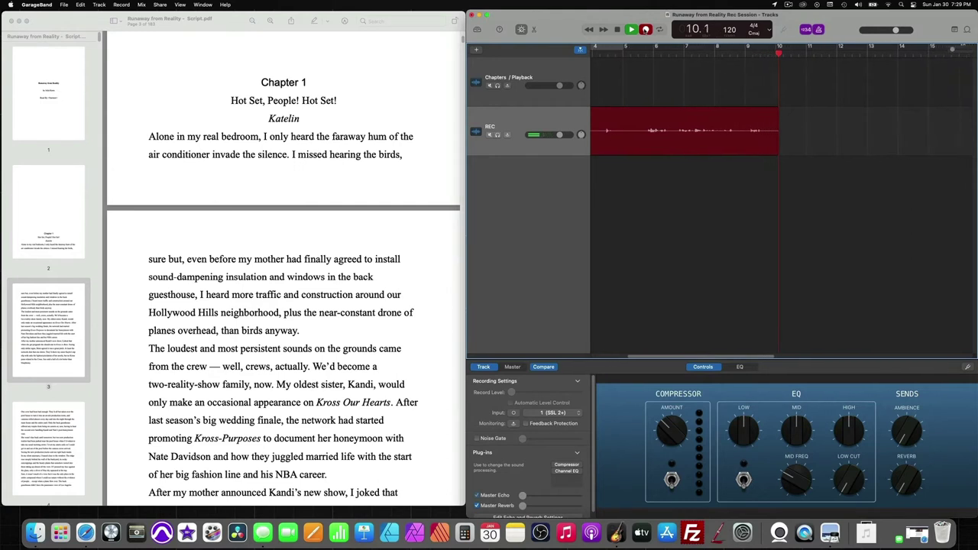
key(space)
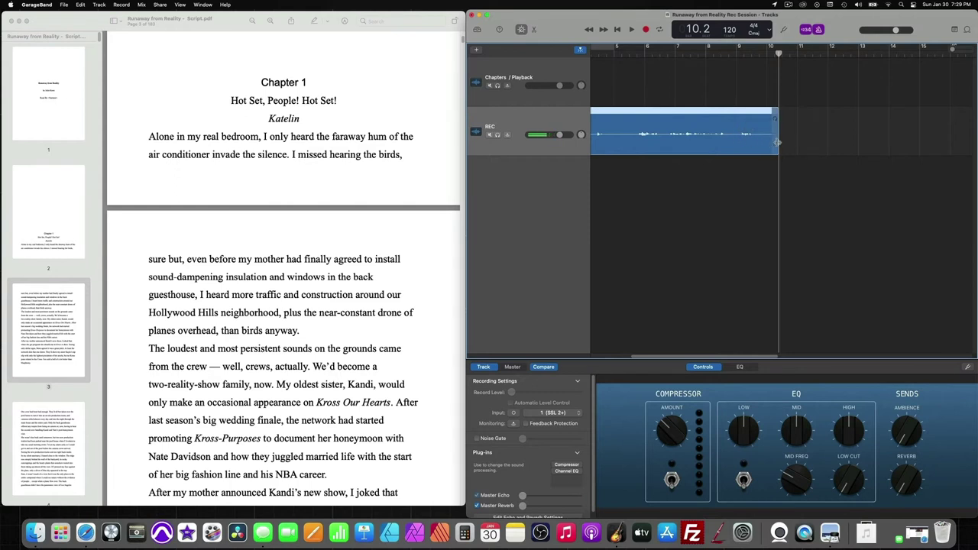
- Trim the first take to end near bar 9 on Chapters / Playback, playhead near 8.4
drag(777, 142, 683, 96)
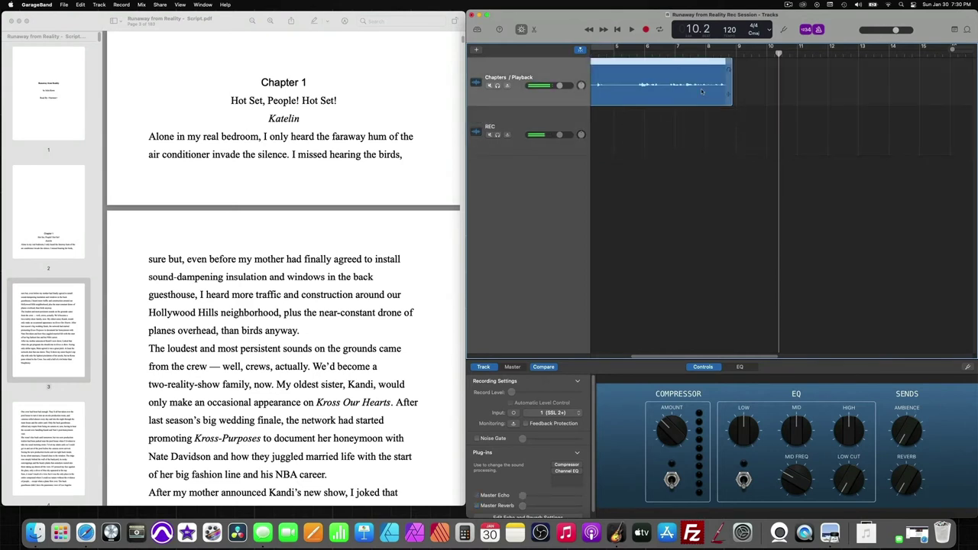
drag(779, 51, 732, 52)
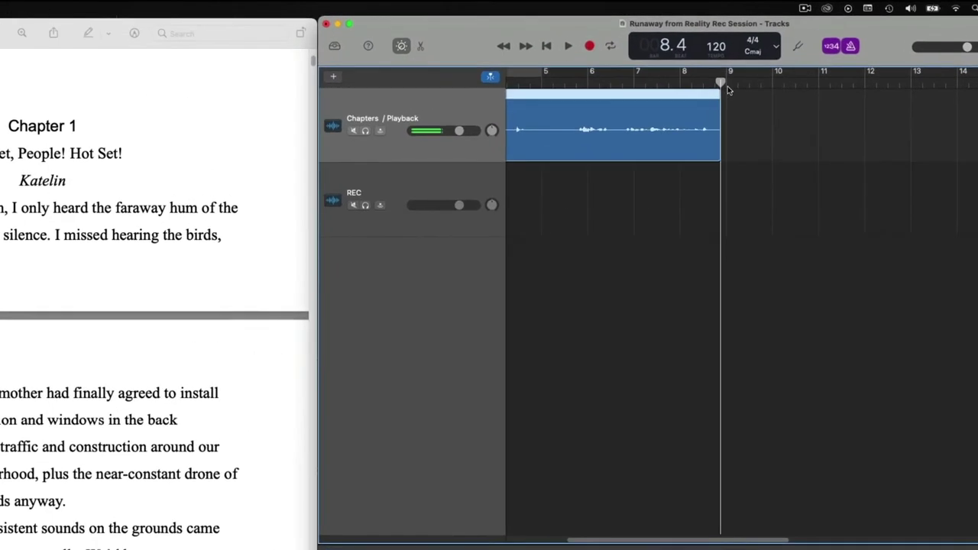
mouse_move(721, 83)
mouse_down()
mouse_move(790, 83)
mouse_move(719, 83)
mouse_up()
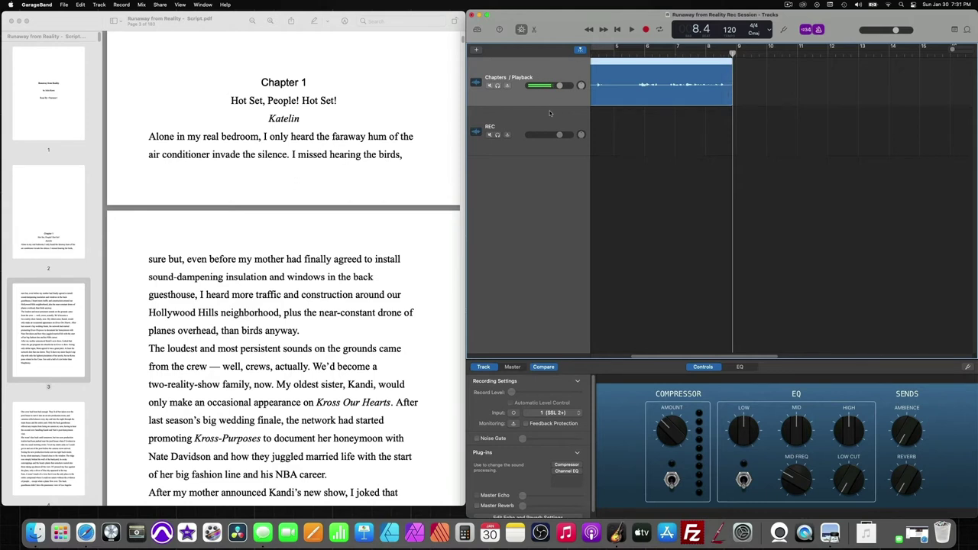
- Select the REC track and punch-record REC#02, ending near bar 16
click(548, 121)
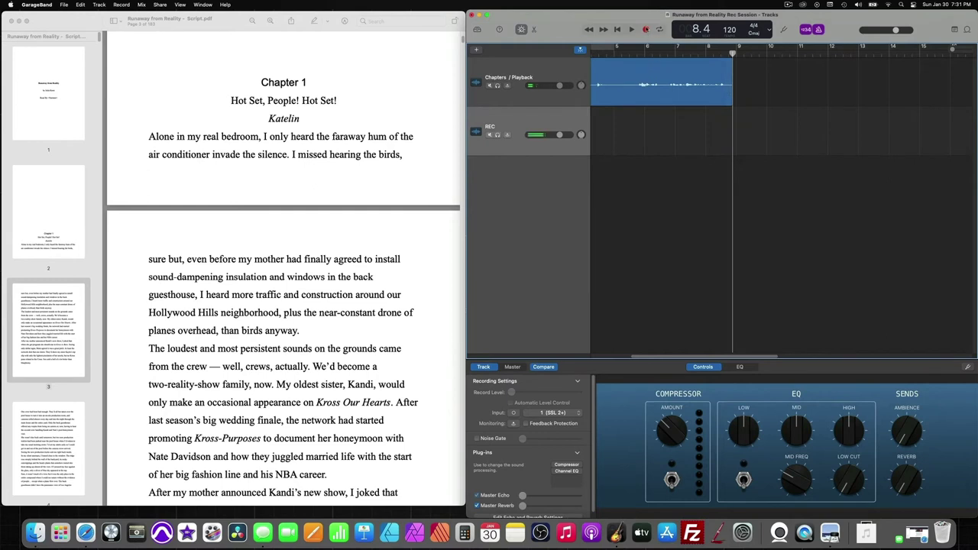
key(r)
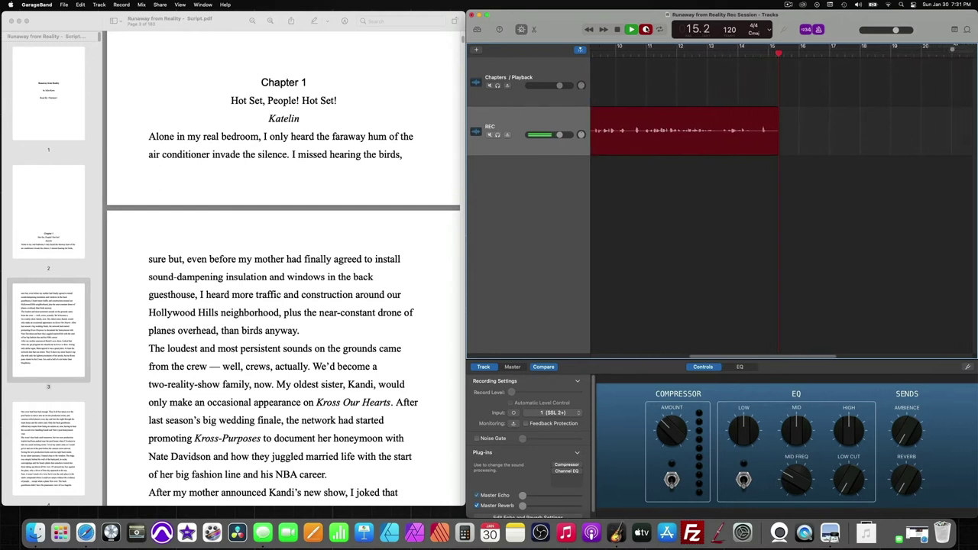
key(space)
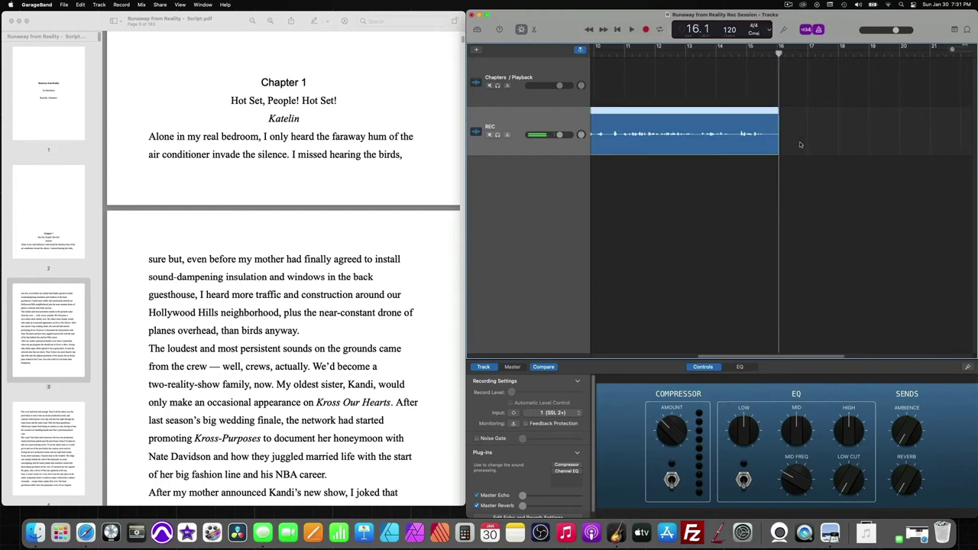
- Move REC#02 onto the Chapters / Playback track, lined up right after the first take
scroll(800, 144, left, 3)
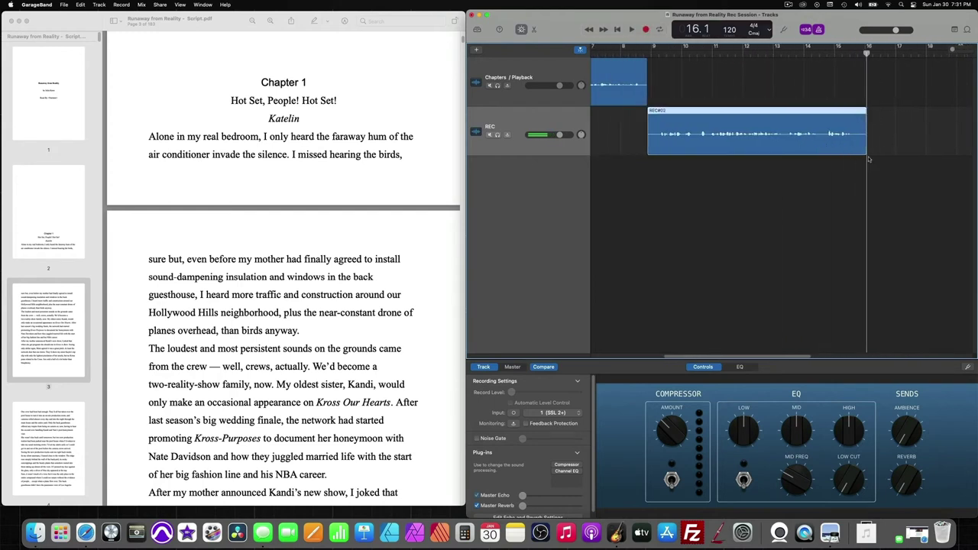
scroll(869, 159, right, 3)
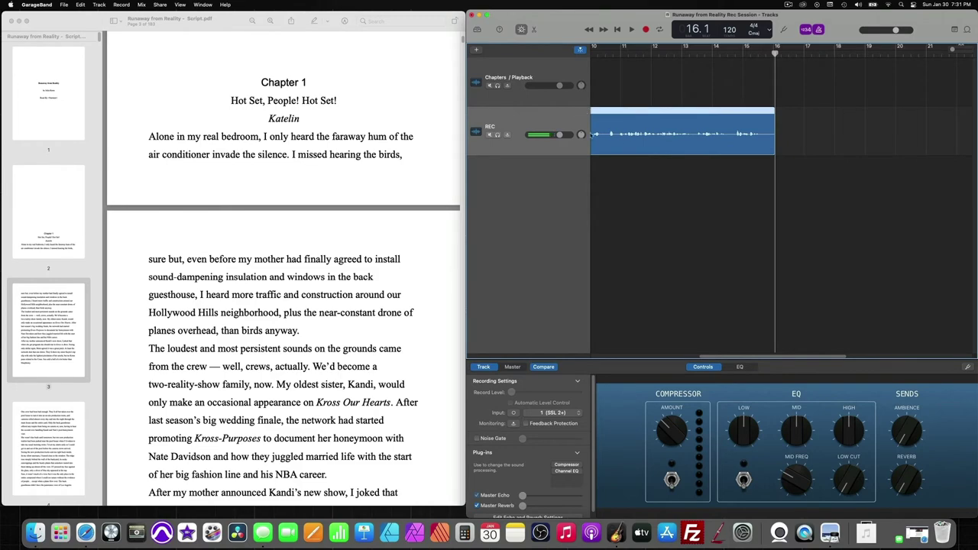
scroll(783, 138, left, 3)
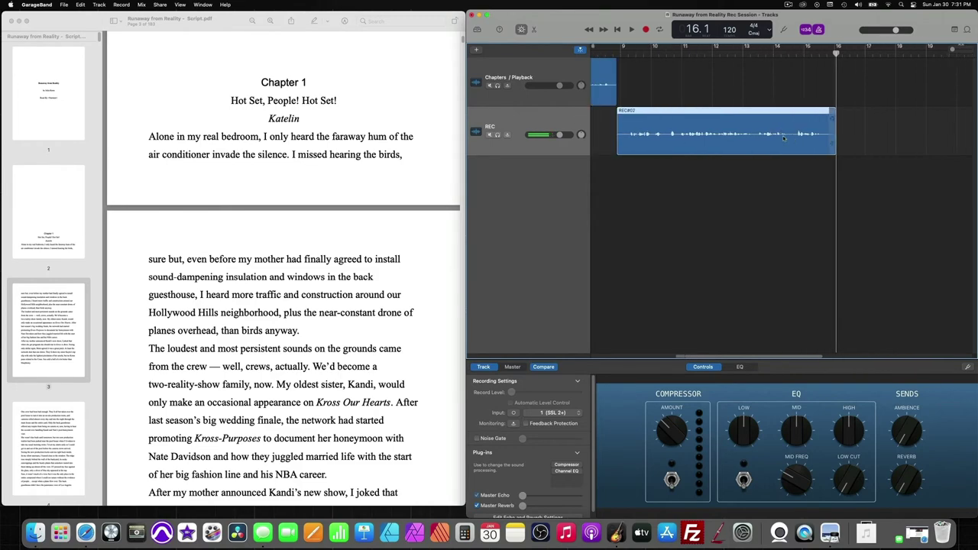
drag(745, 122, 743, 107)
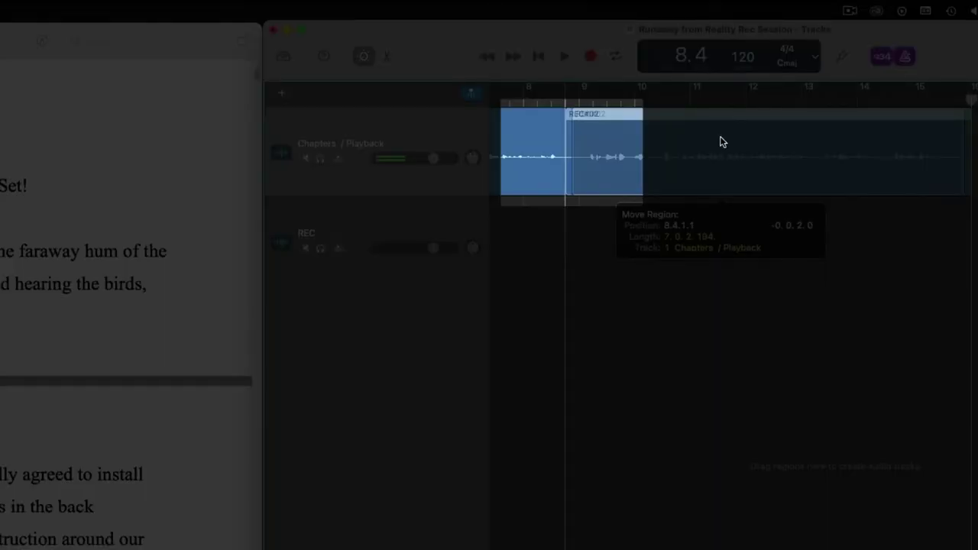
drag(720, 137, 724, 136)
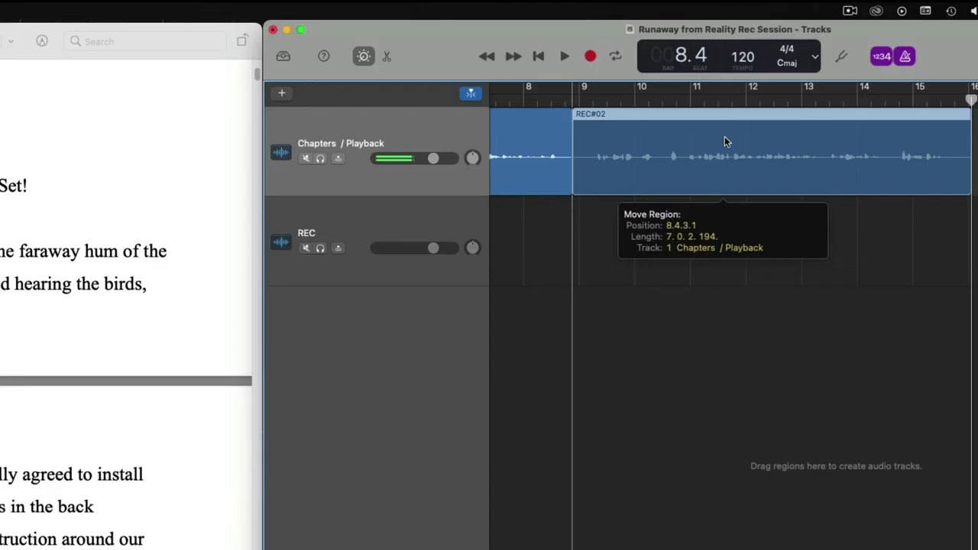
- Review REC#02's ending, trim it to bar 14.4, and reselect the REC track
scroll(972, 133, right, 2)
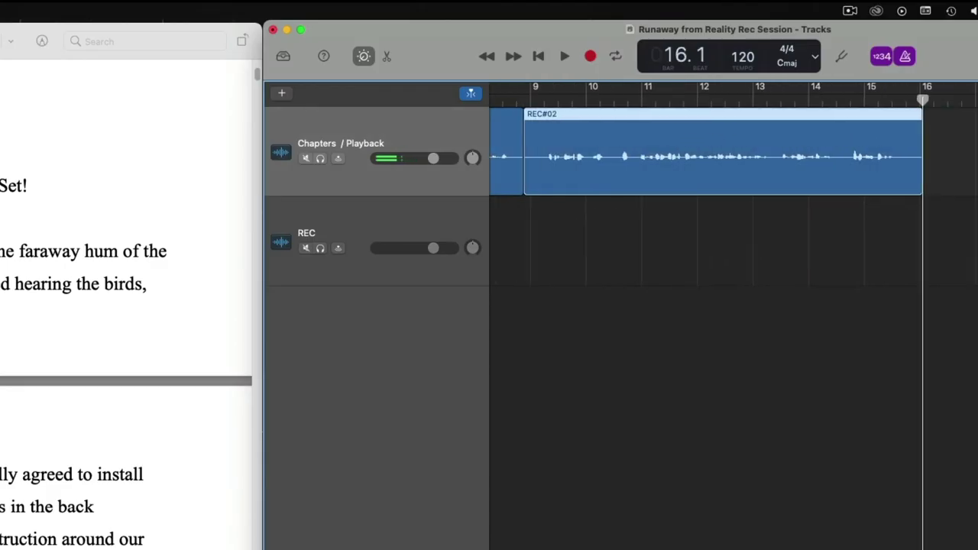
click(837, 101)
key(space)
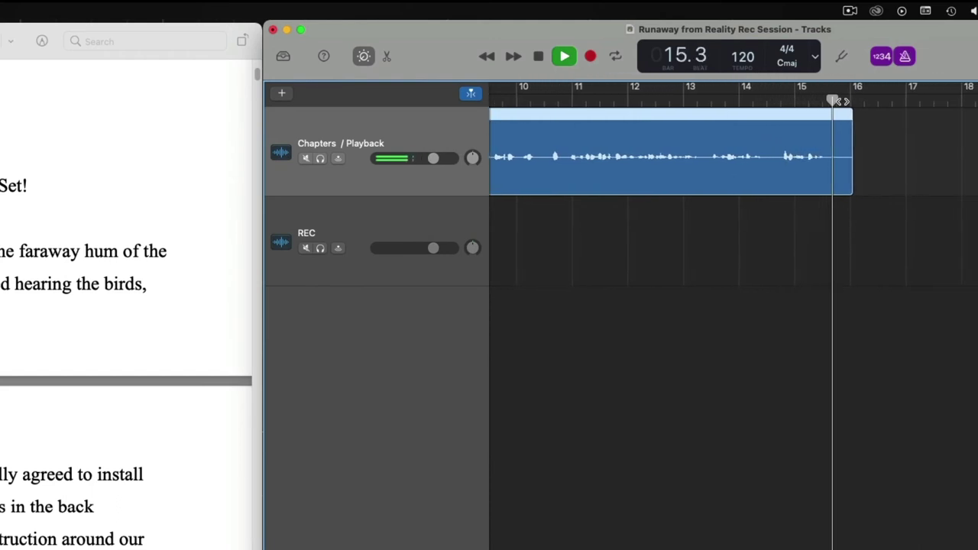
key(space)
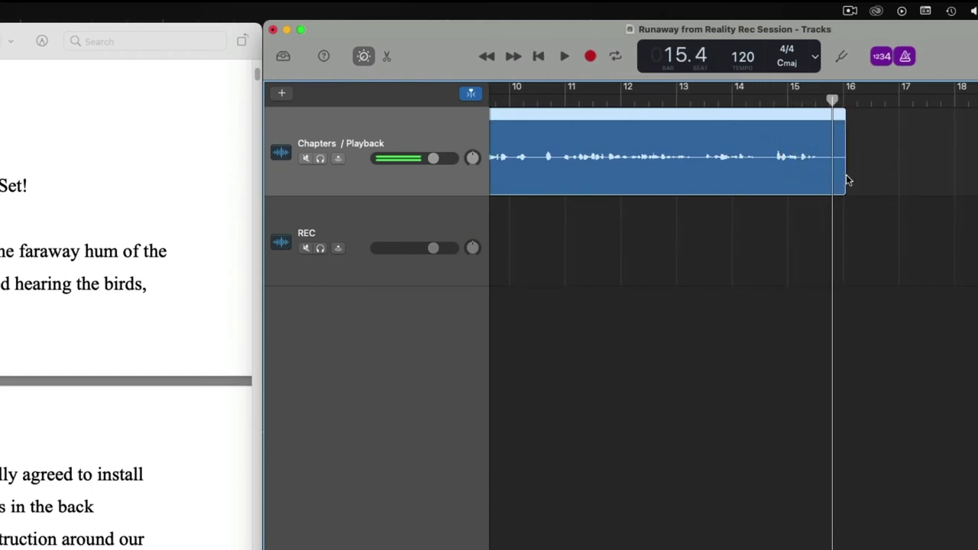
drag(845, 178, 772, 172)
click(772, 101)
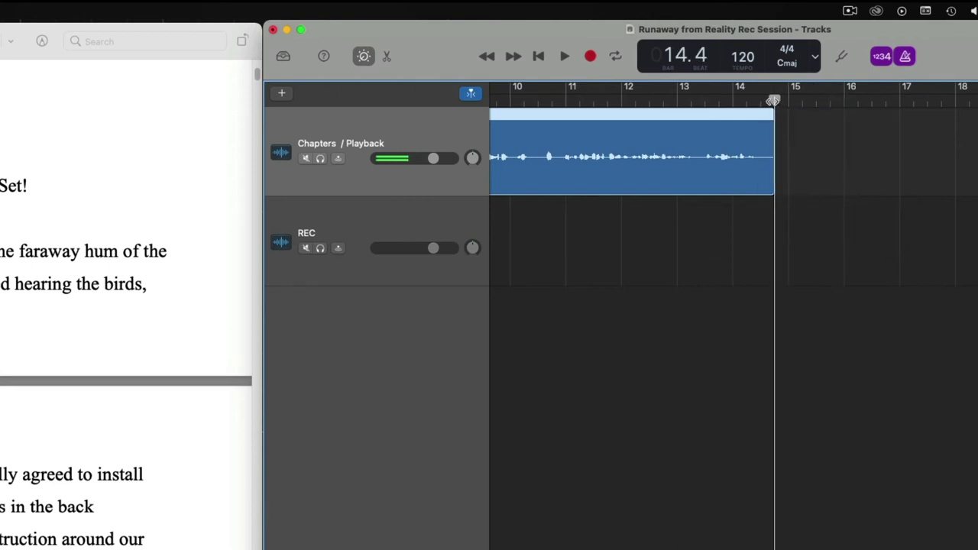
mouse_move(773, 101)
mouse_down()
mouse_move(793, 100)
mouse_move(775, 100)
mouse_up()
click(562, 214)
- Show Smart Controls and record the third narration take on REC, ending near bar 24
key(b)
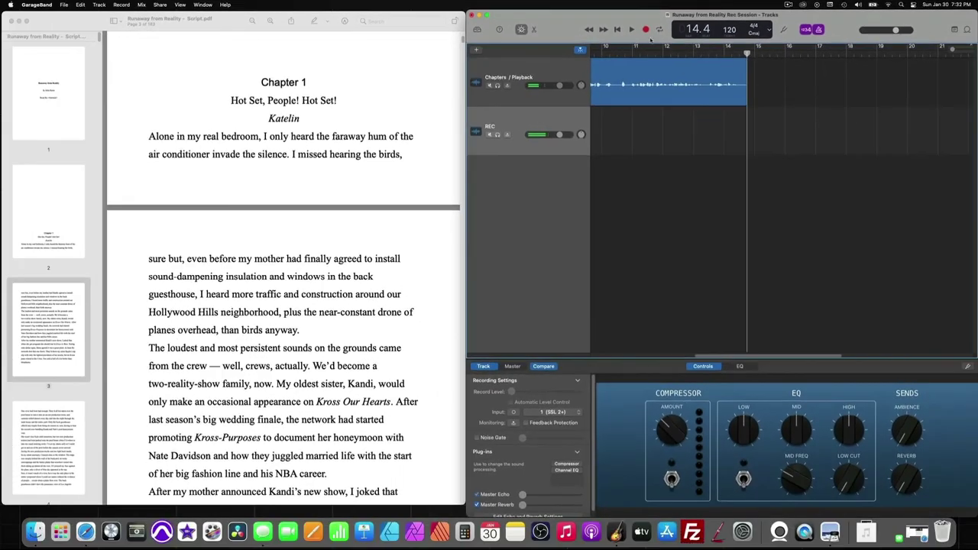
click(645, 30)
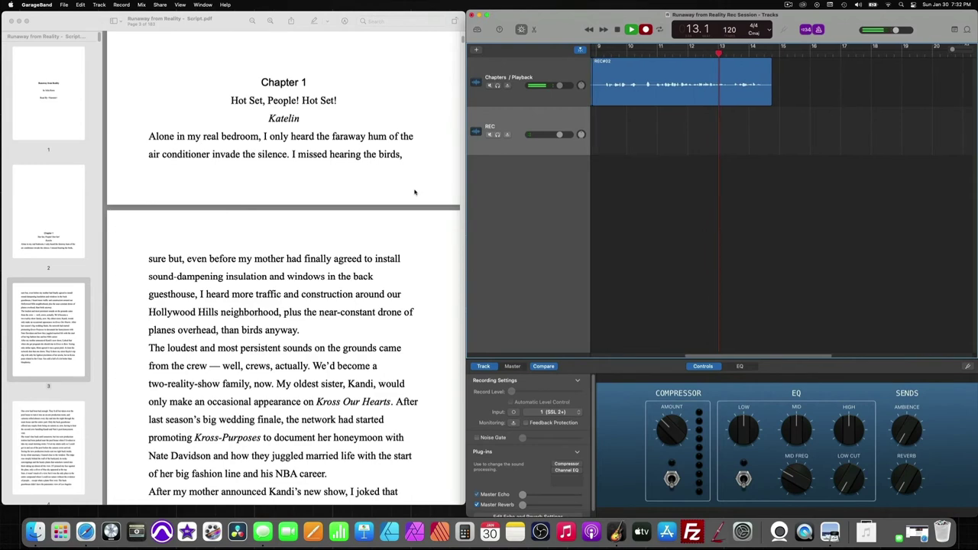
scroll(415, 191, down, 3)
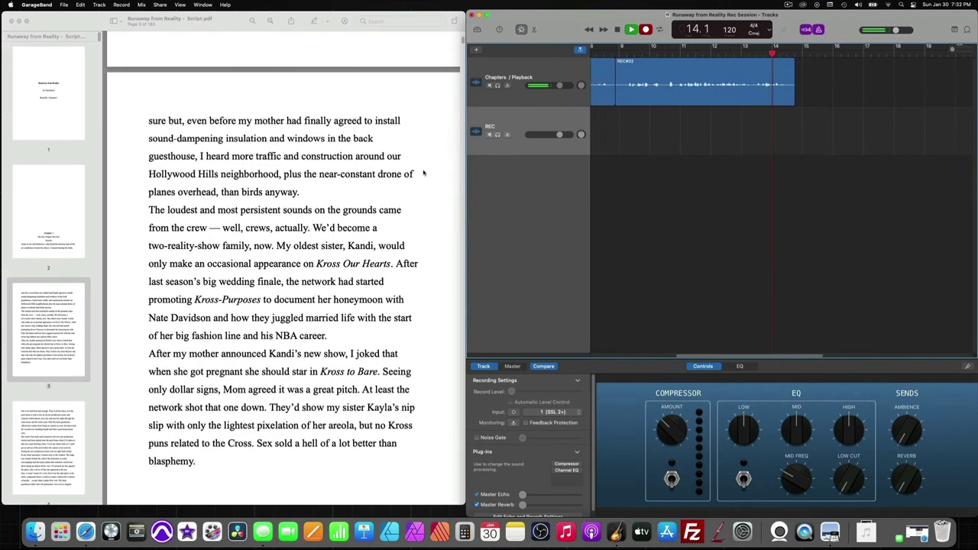
scroll(423, 175, down, 1)
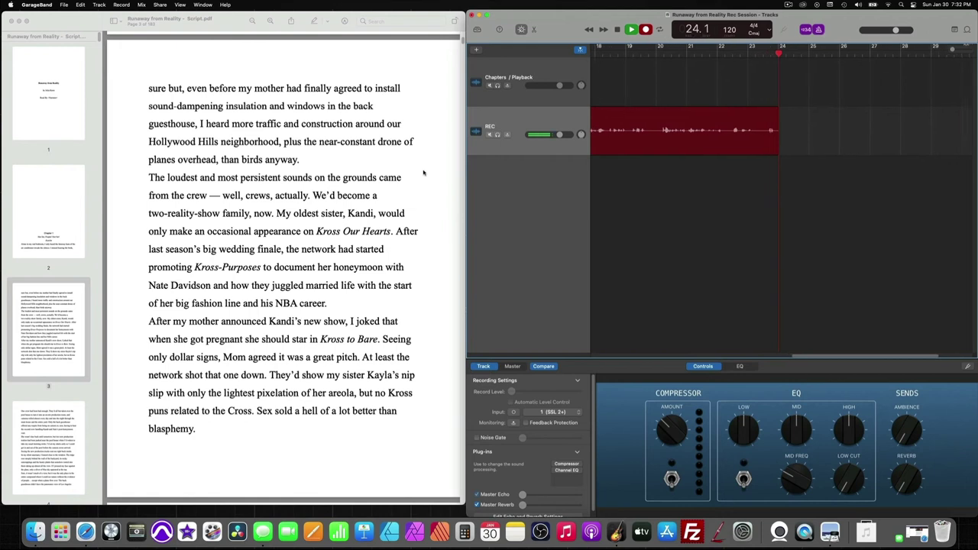
key(space)
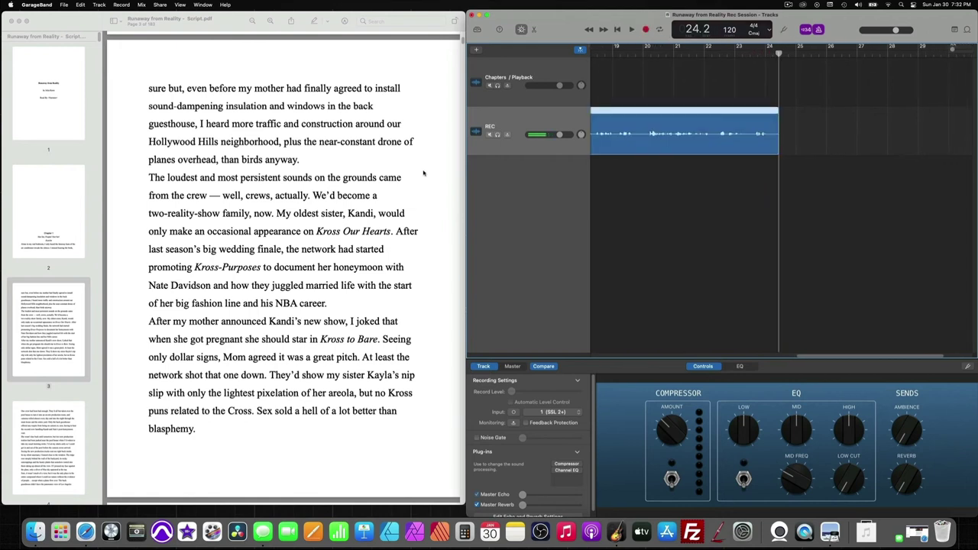
- Trim the end of REC#03 back to bar 23.3
scroll(780, 148, left, 3)
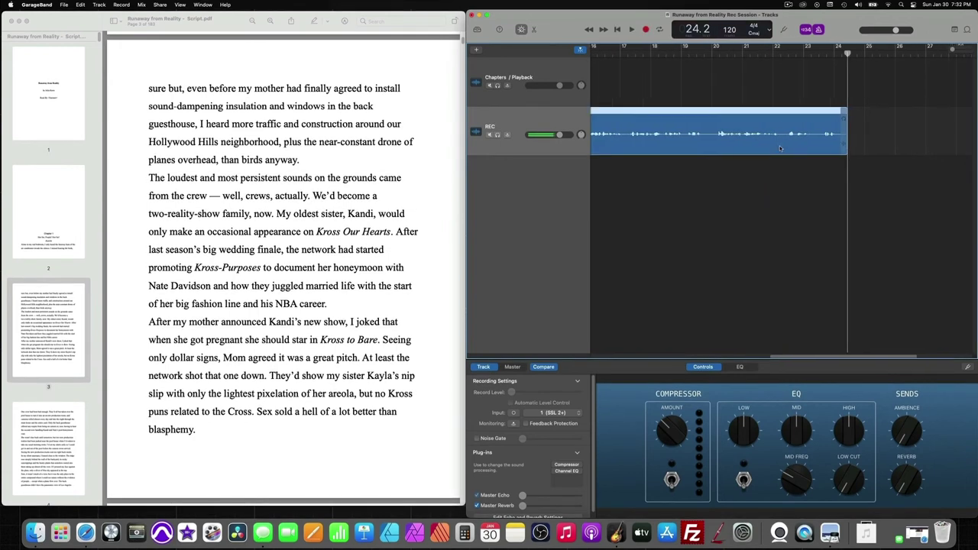
scroll(780, 148, left, 2)
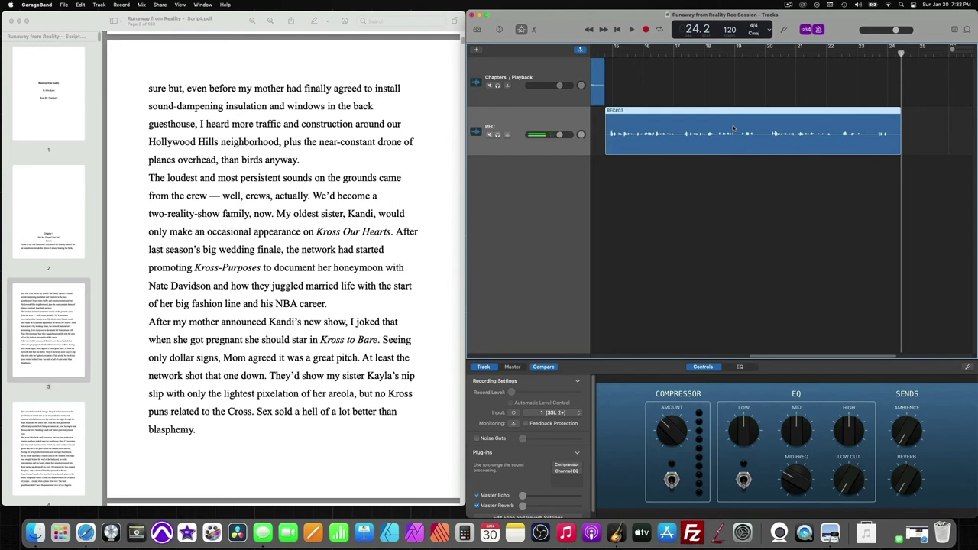
drag(733, 127, 733, 117)
click(871, 57)
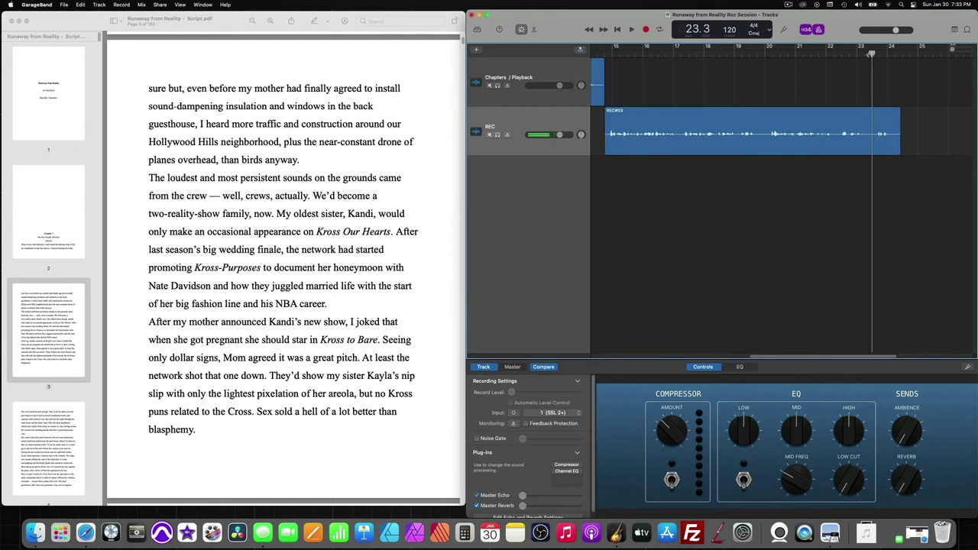
drag(900, 149, 829, 150)
- Move REC#03 onto Chapters / Playback after REC#02 and park the playhead at its end
scroll(810, 150, left, 4)
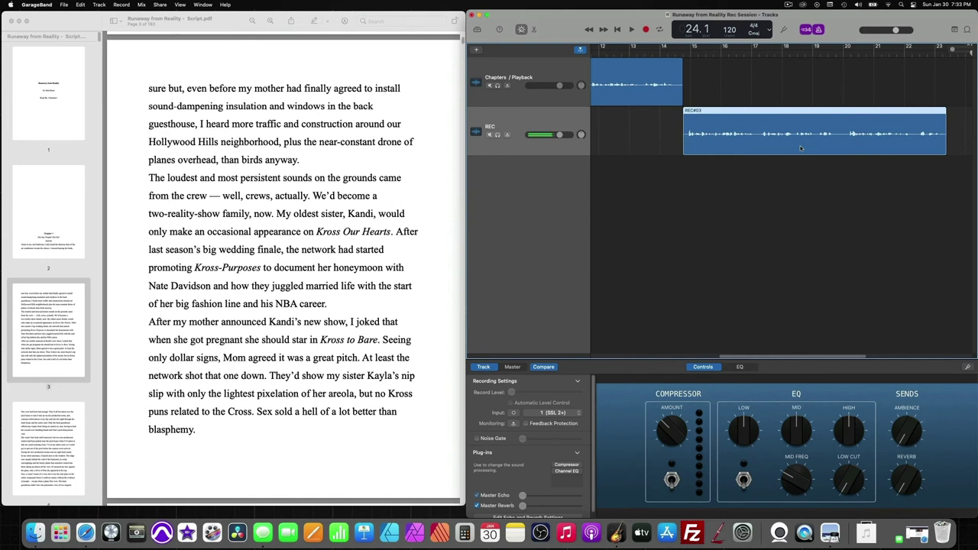
drag(766, 121, 765, 72)
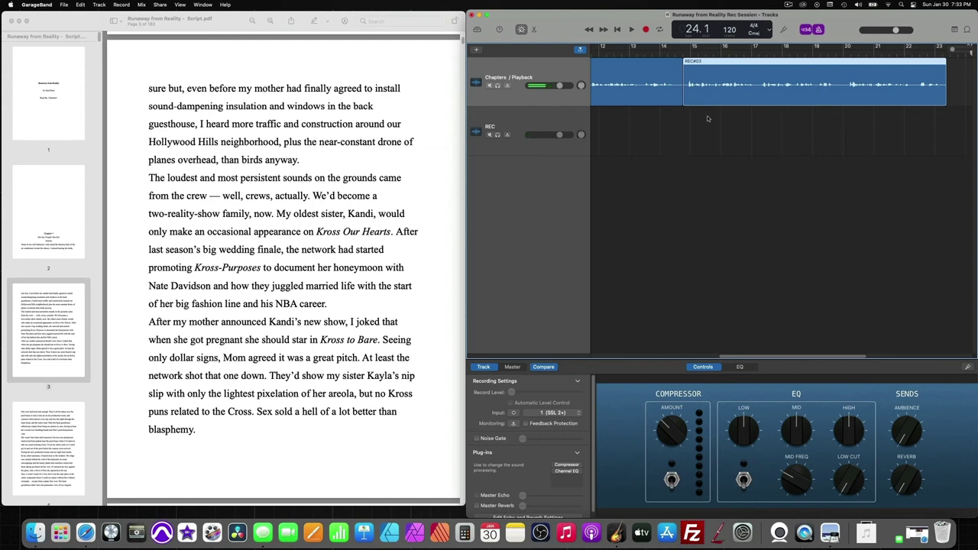
scroll(710, 118, right, 3)
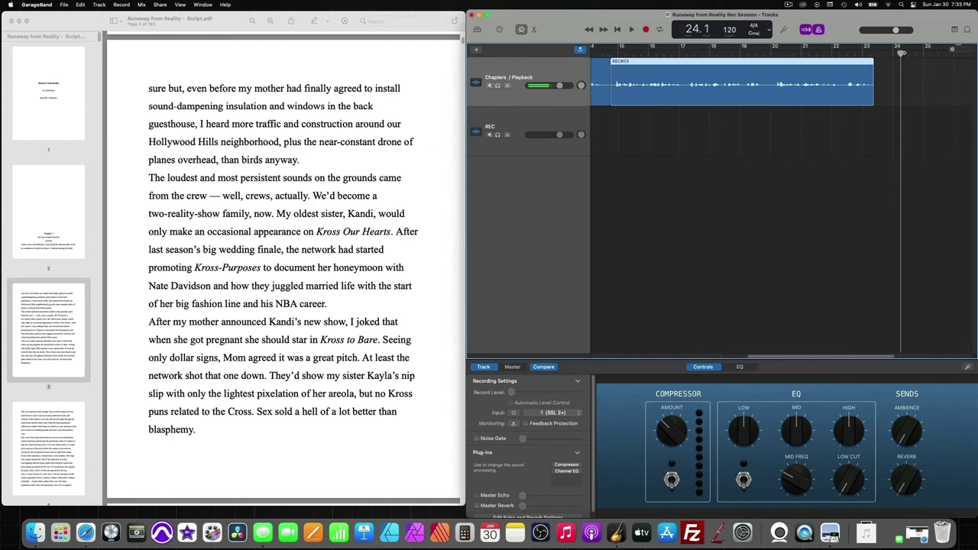
drag(903, 52, 874, 53)
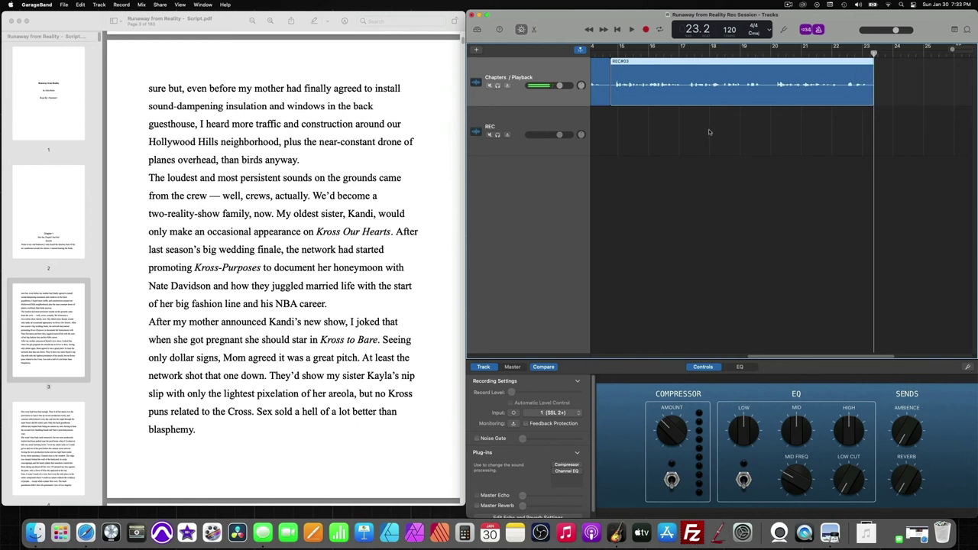
- Select the REC track header so the next take records onto it
click(539, 113)
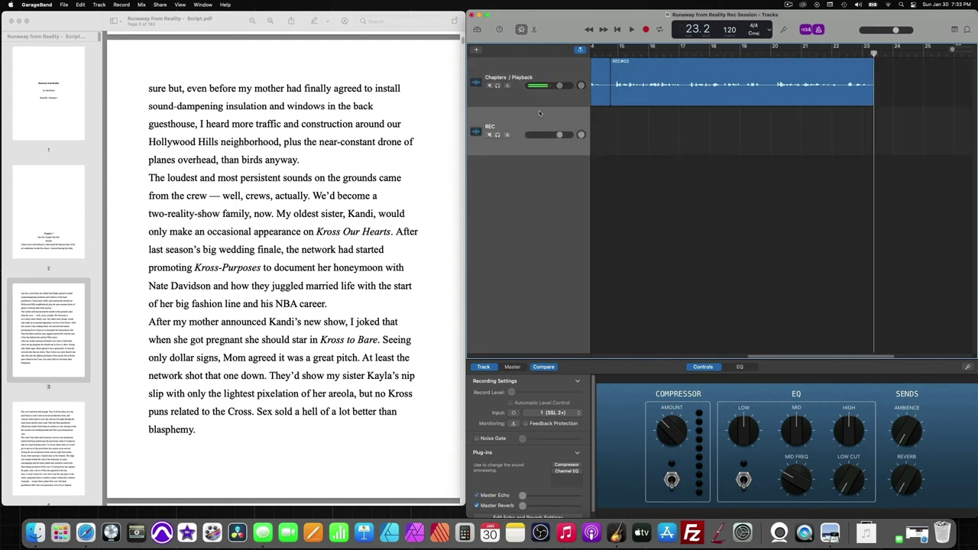